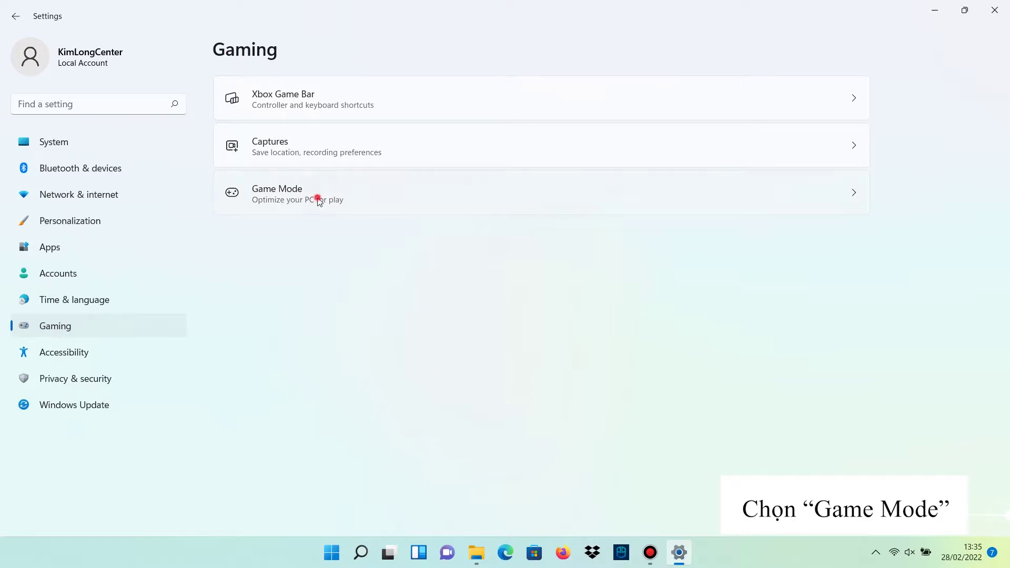
Step: Open the Game Mode settings to check whether Game Mode is enabled, and close Settings
left_click(319, 200)
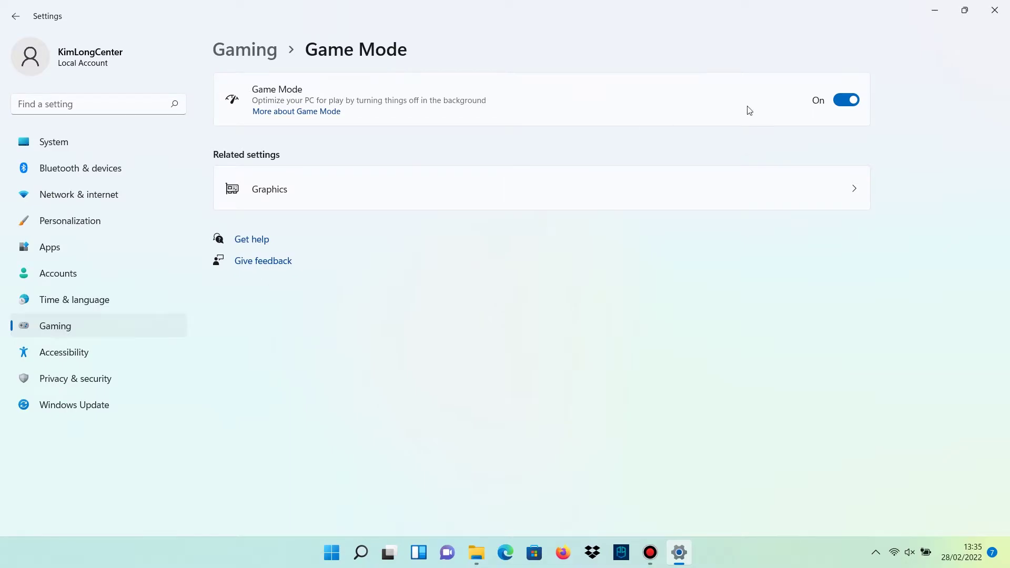
left_click(995, 10)
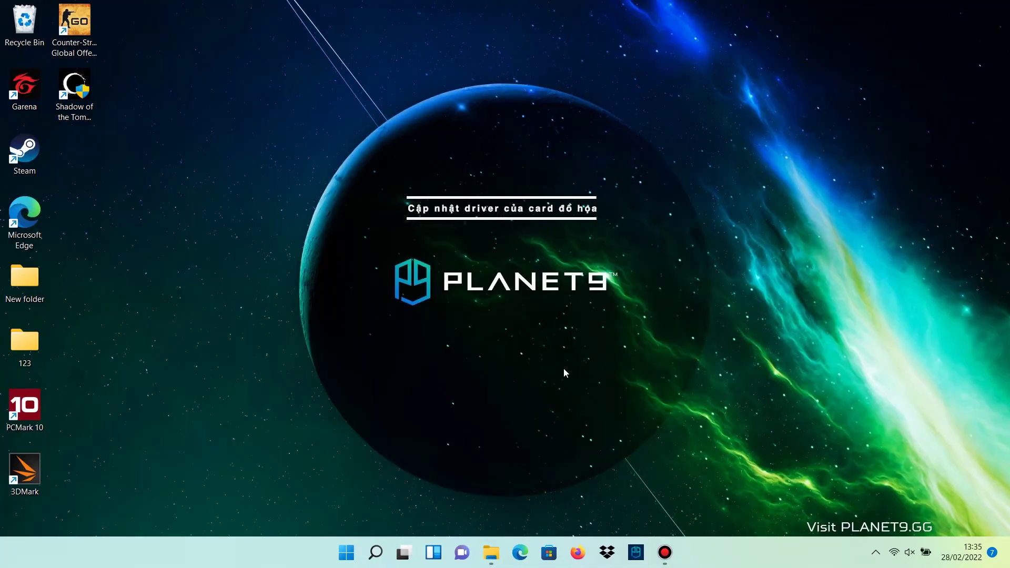
Step: Search Windows for "device manager", open Device Manager and move its window to the middle of the desktop
left_click(382, 554)
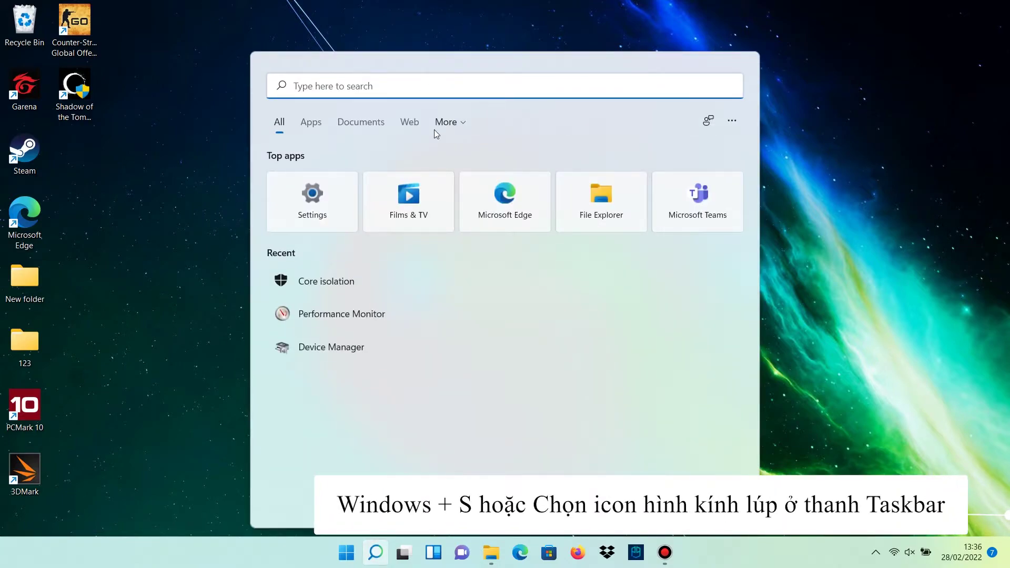
type("device ")
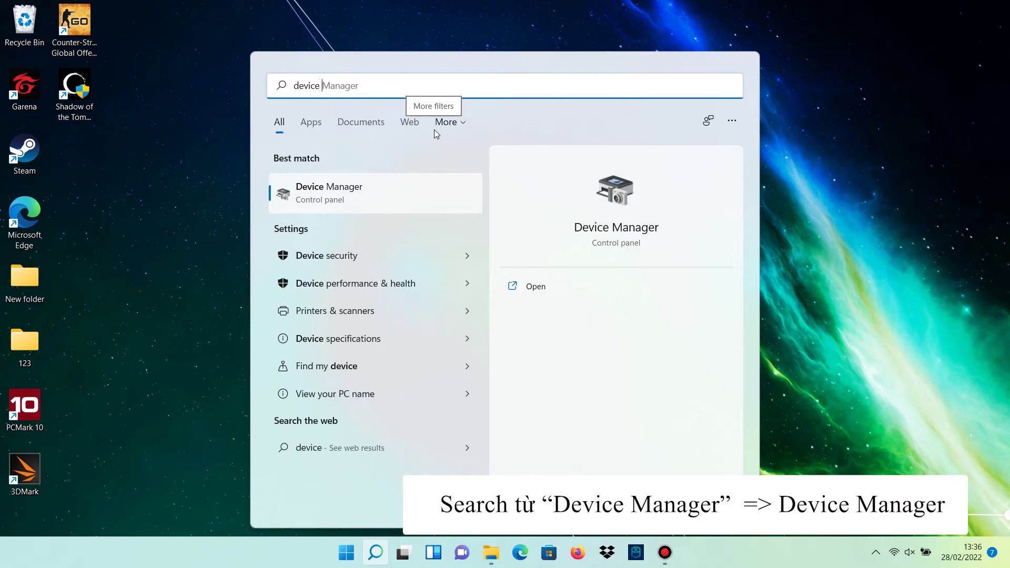
type("manager")
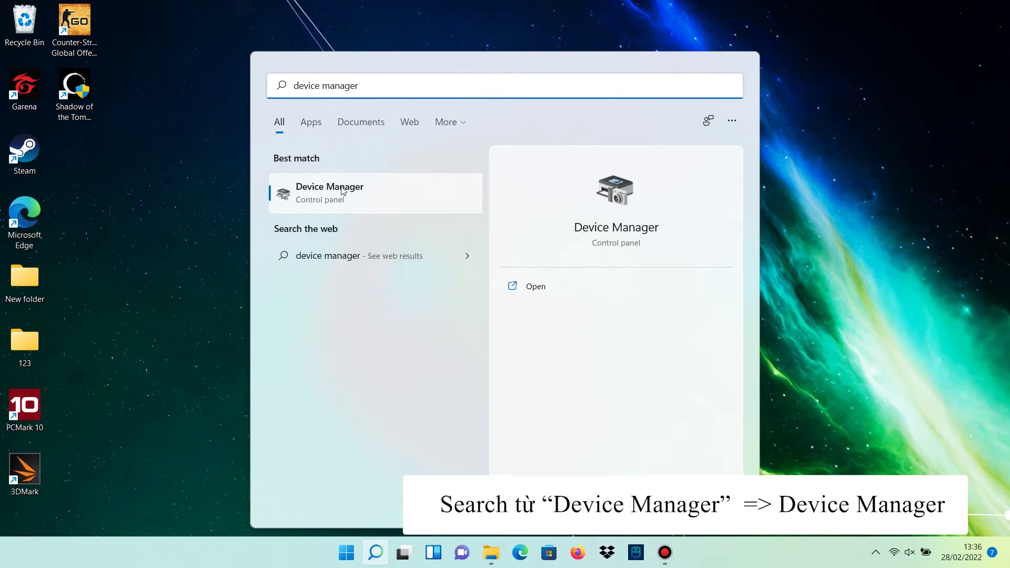
left_click(319, 191)
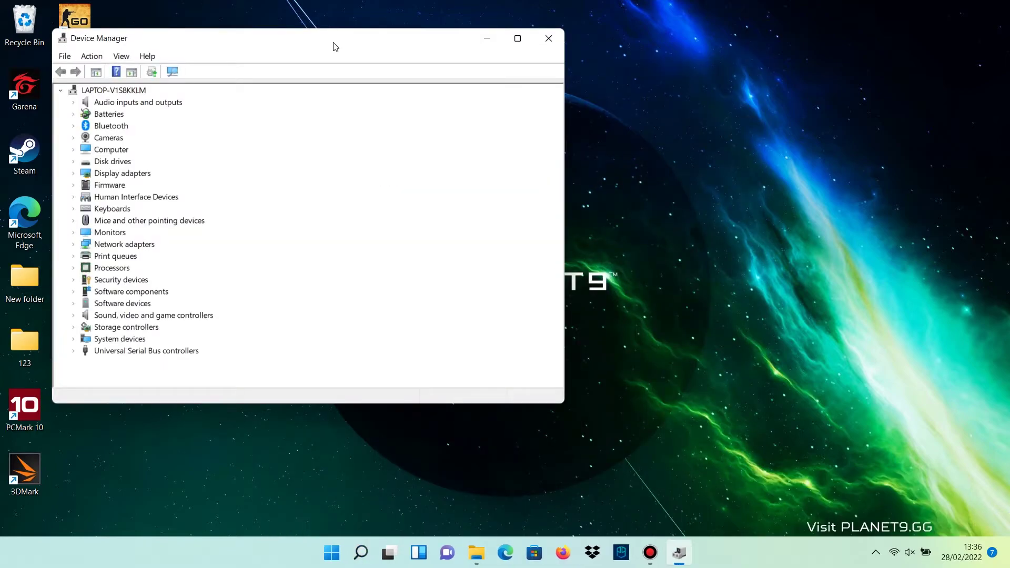
left_click_drag(338, 41, 515, 95)
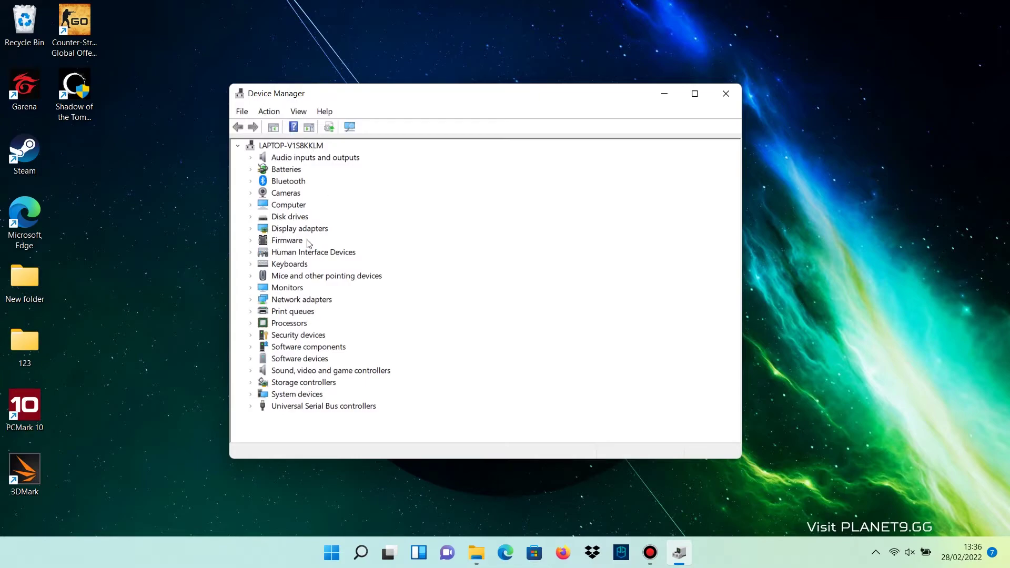
Step: Run an automatic driver update for the NVIDIA GeForce RTX 3050 Laptop GPU display adapter and close Device Manager
left_click(250, 229)
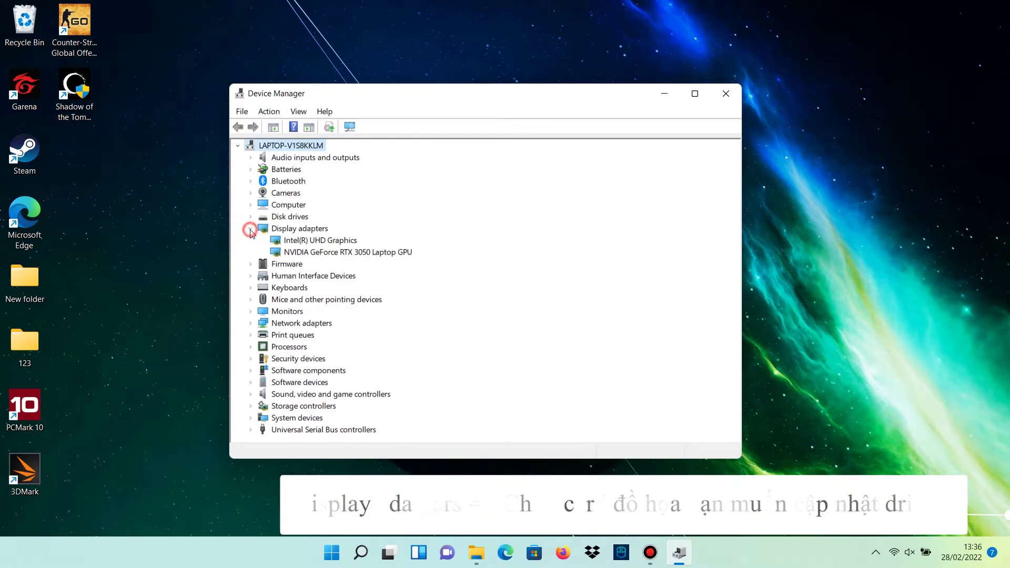
right_click(343, 254)
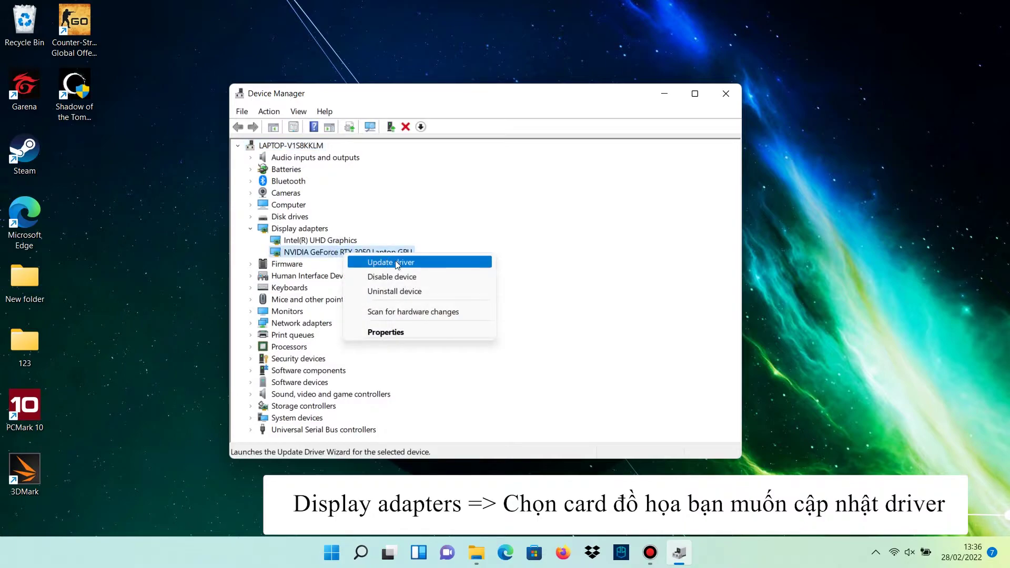
right_click(338, 253)
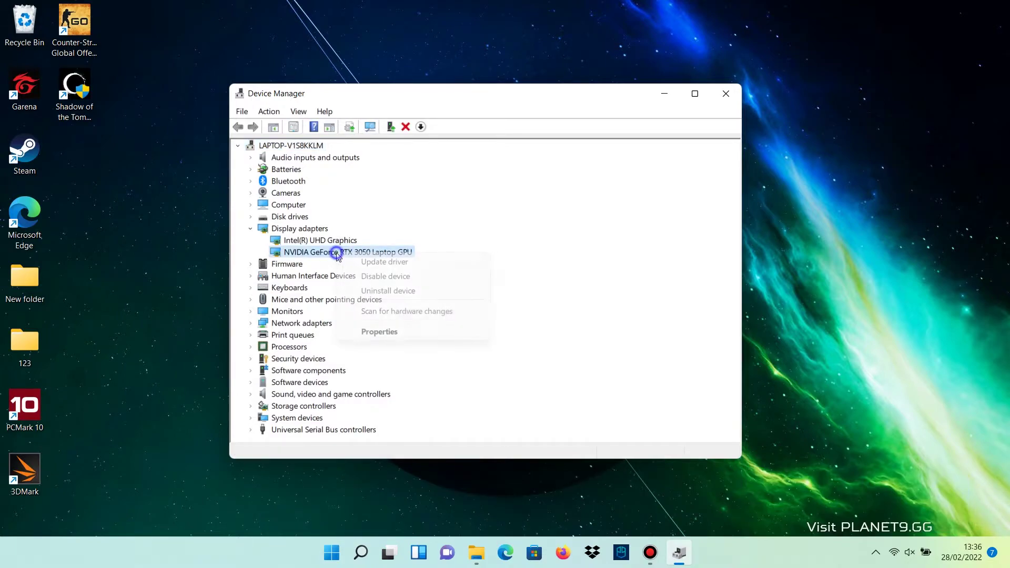
left_click(392, 263)
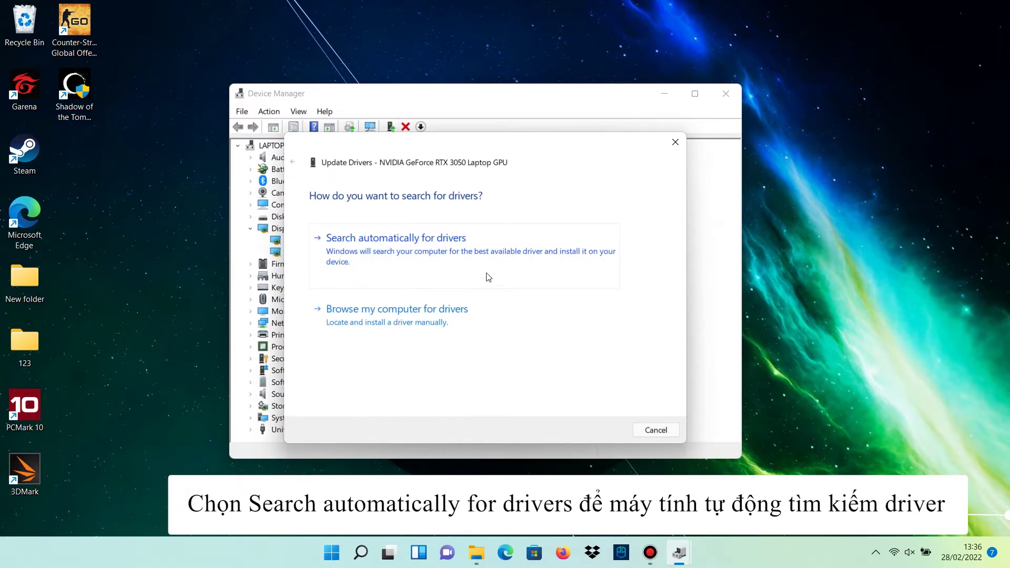
left_click(381, 243)
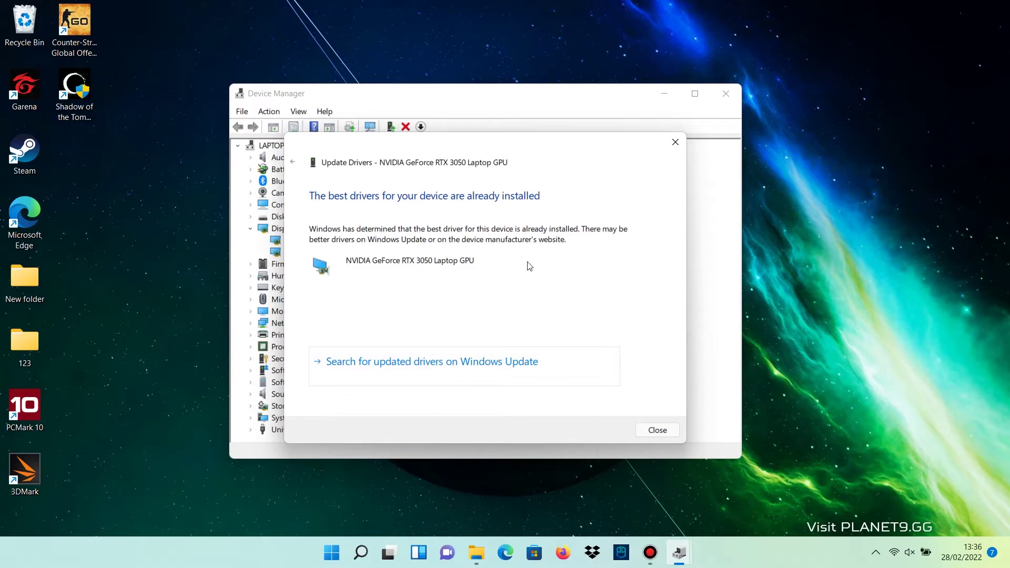
left_click(660, 431)
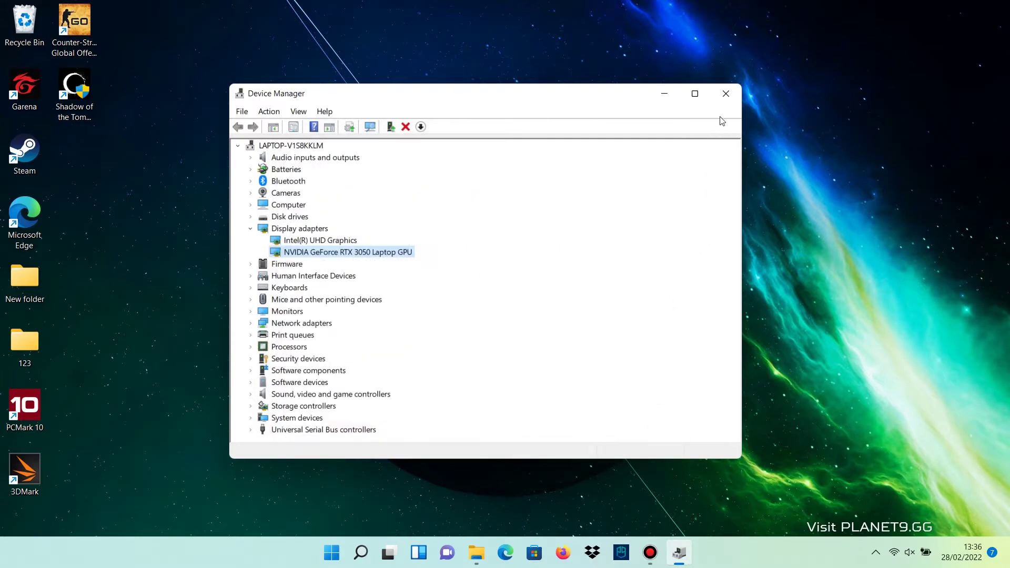
left_click(727, 93)
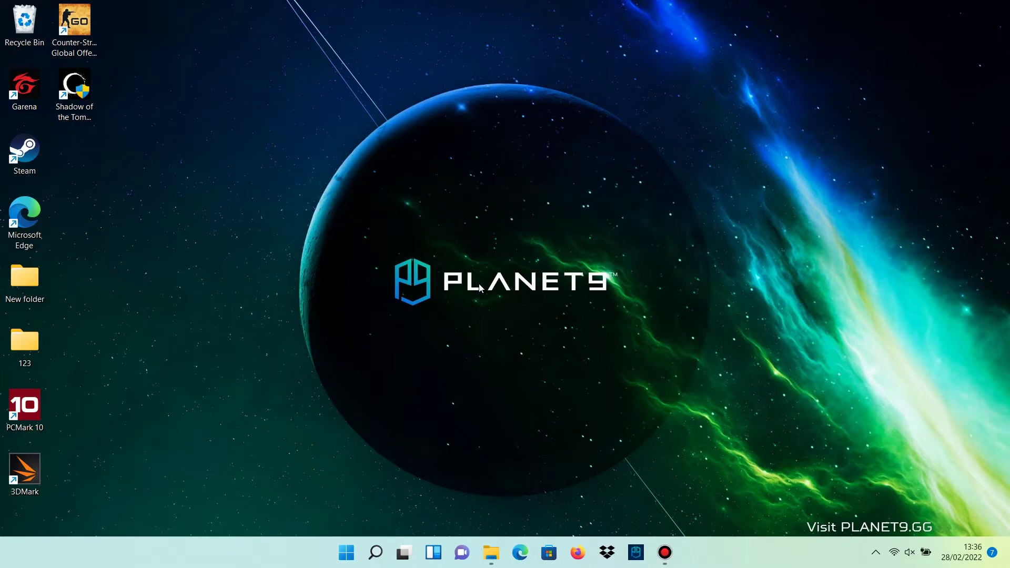
Step: Open Task Manager, review the running apps, background processes and the actions available for Windows Explorer, and close it
key("ctrl+shift+Escape")
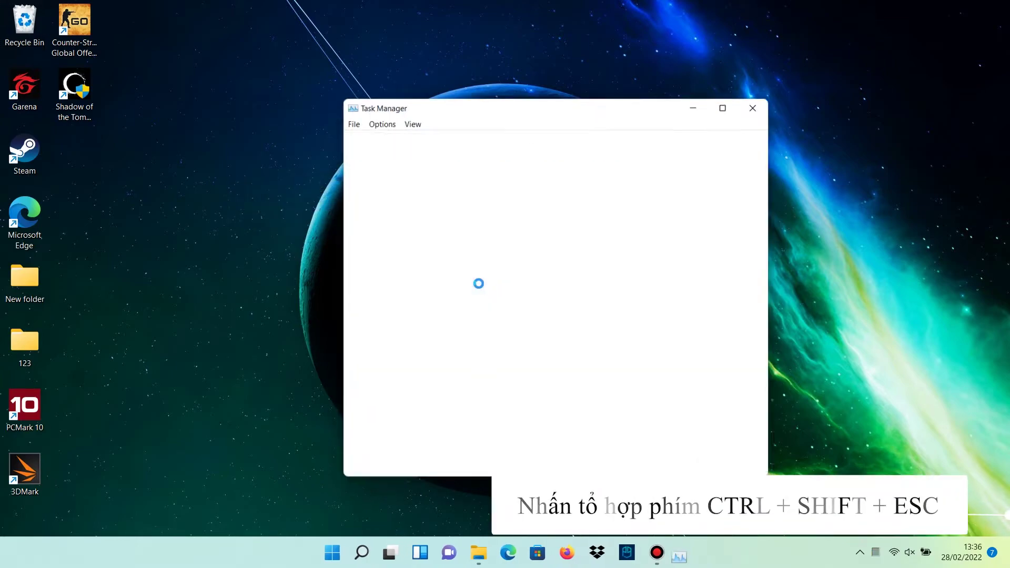
left_click_drag(505, 109, 469, 102)
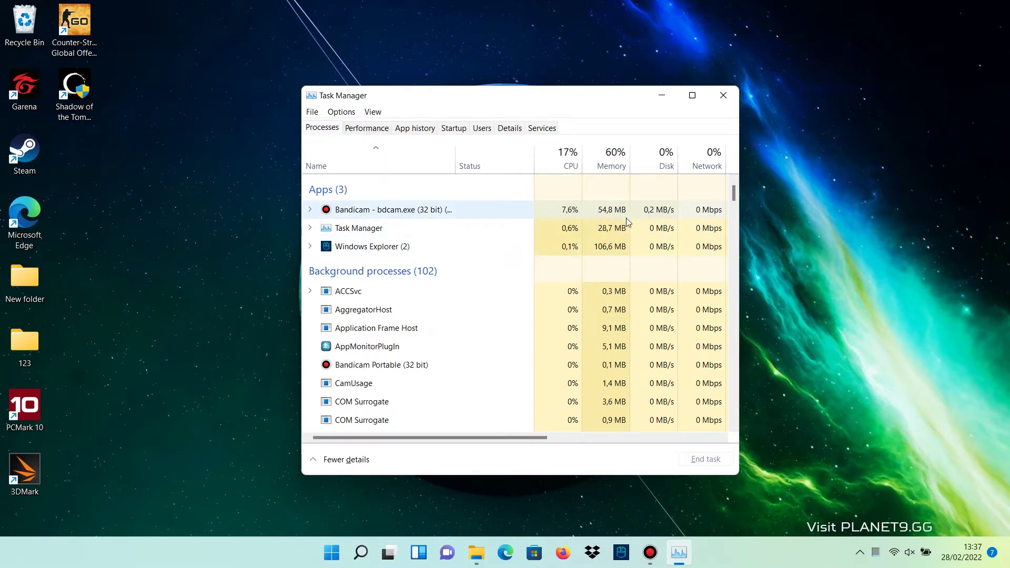
scroll(627, 226, "down", 3)
scroll(627, 226, "down", 15)
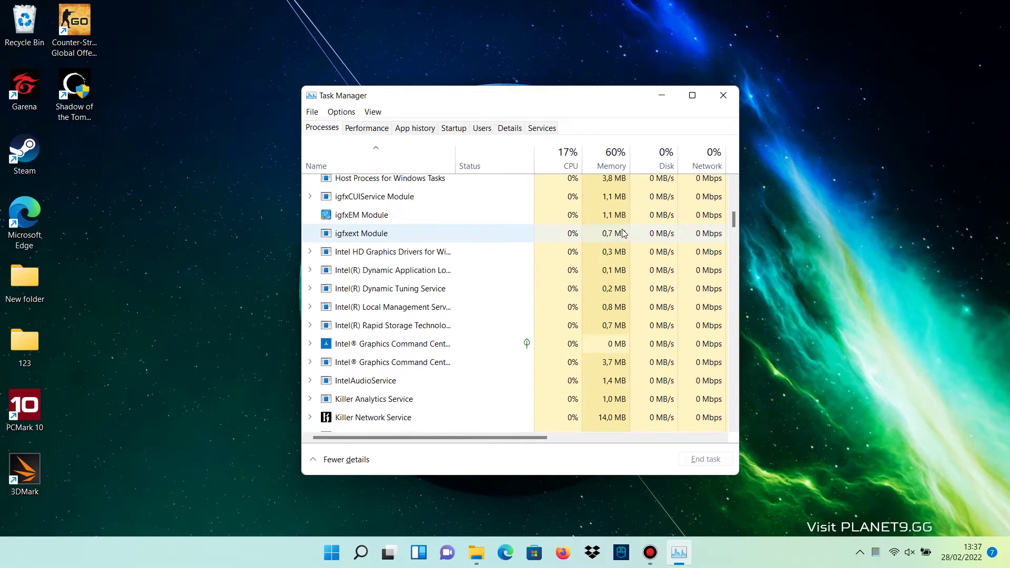
left_click_drag(735, 227, 736, 185)
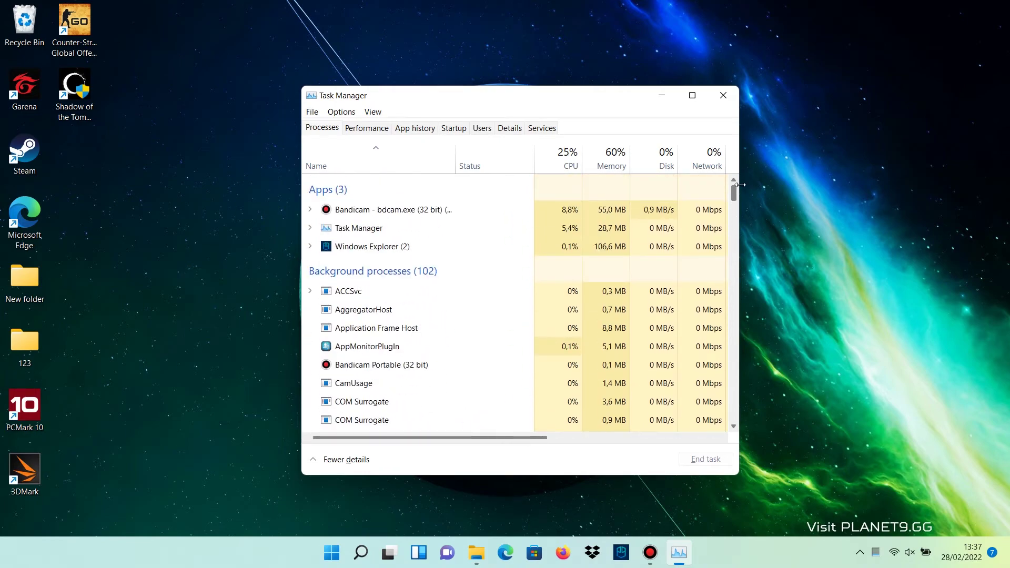
right_click(614, 250)
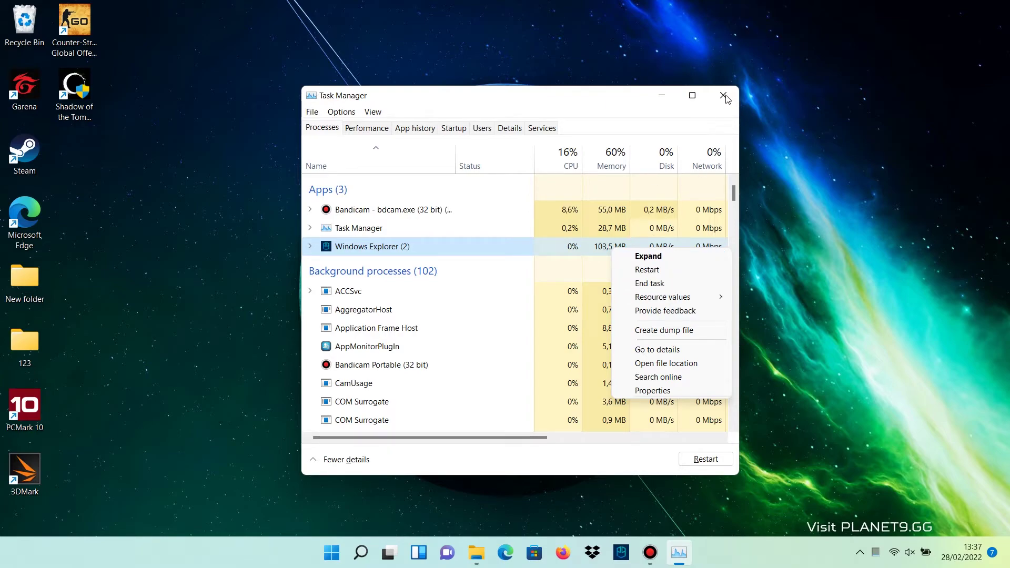
left_click(744, 327)
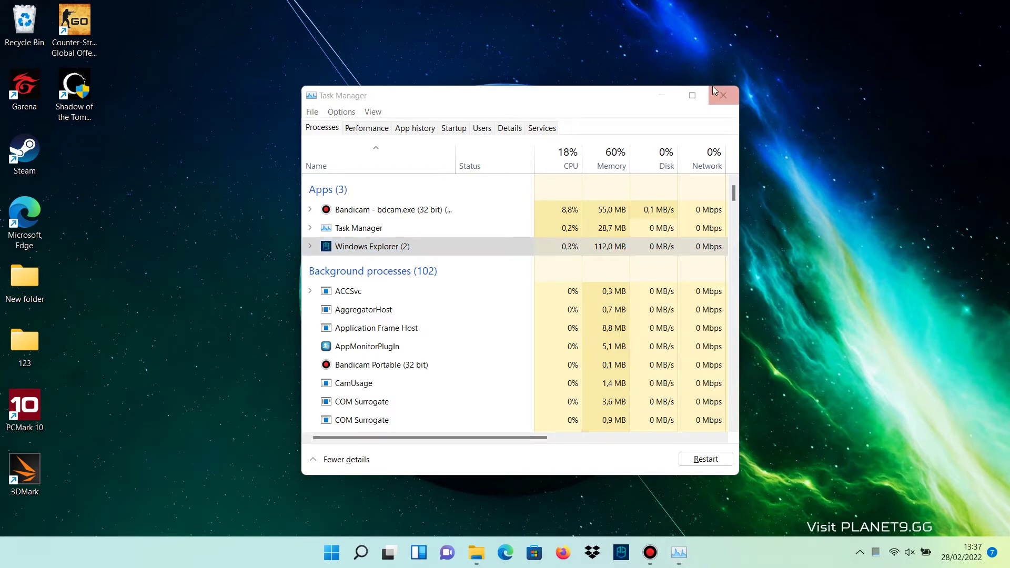
left_click(723, 95)
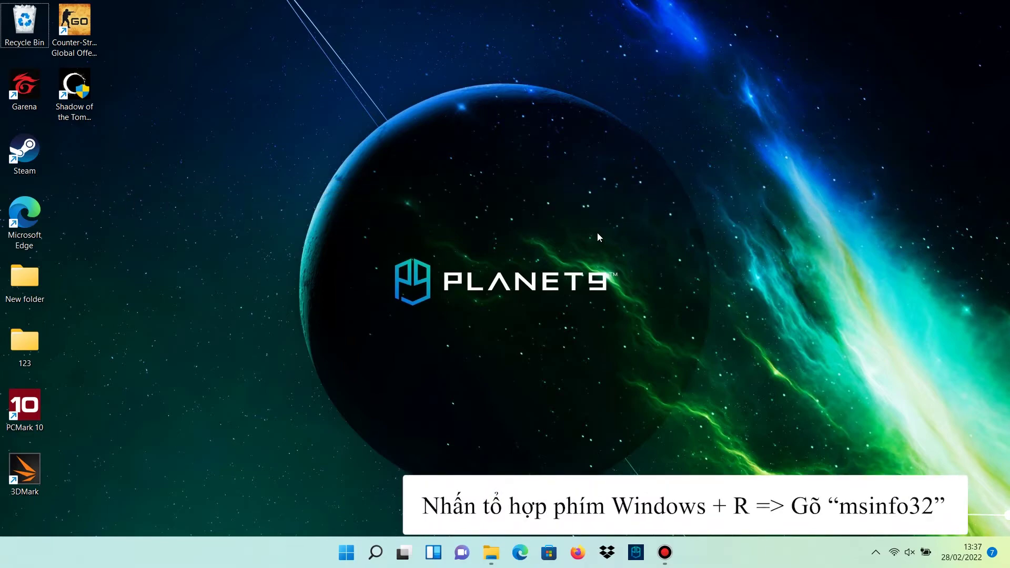
Step: Open System Information by running "msinfo32"
key("super+r")
type("m")
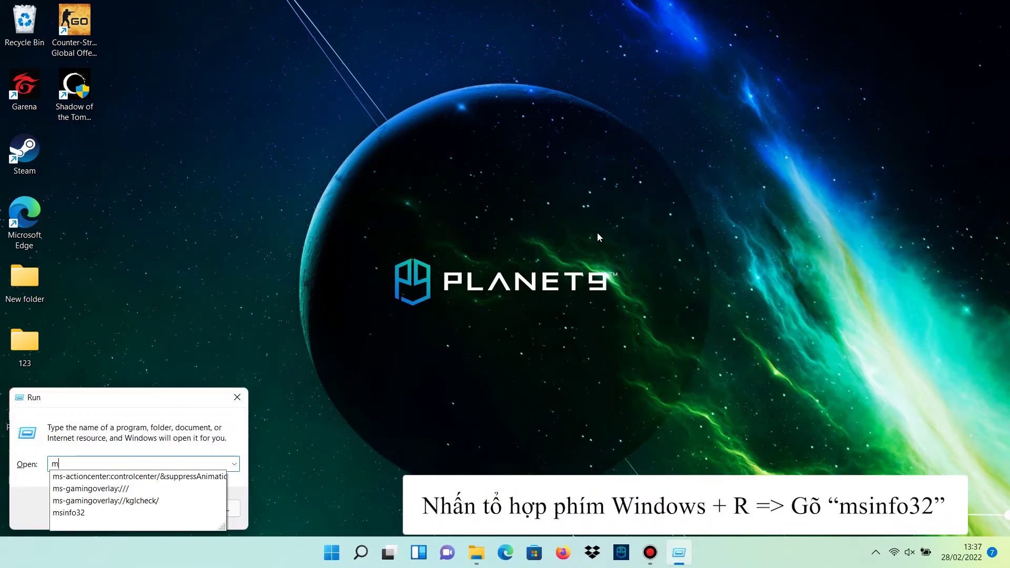
type("sinfo")
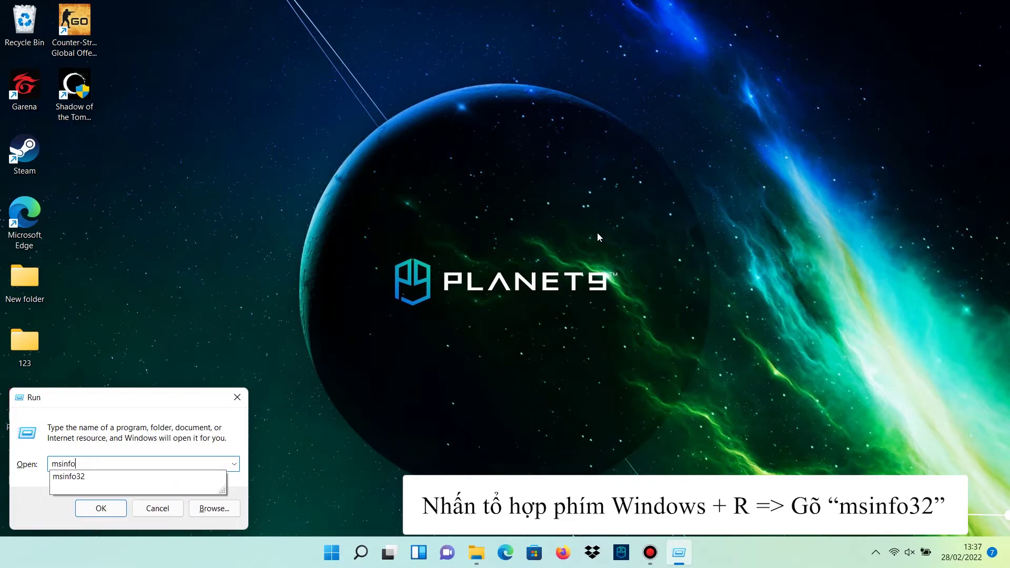
type("32")
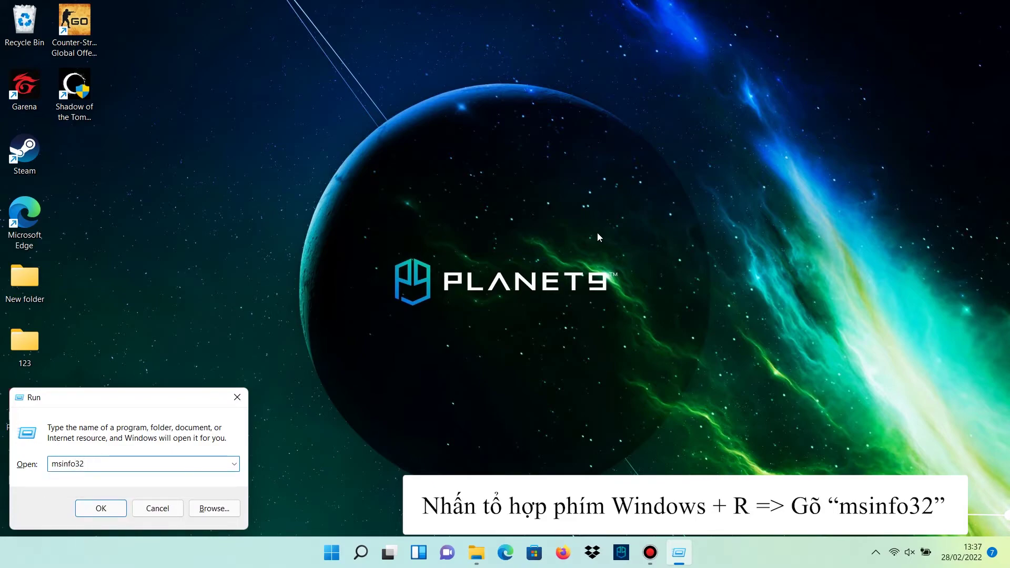
key("Return")
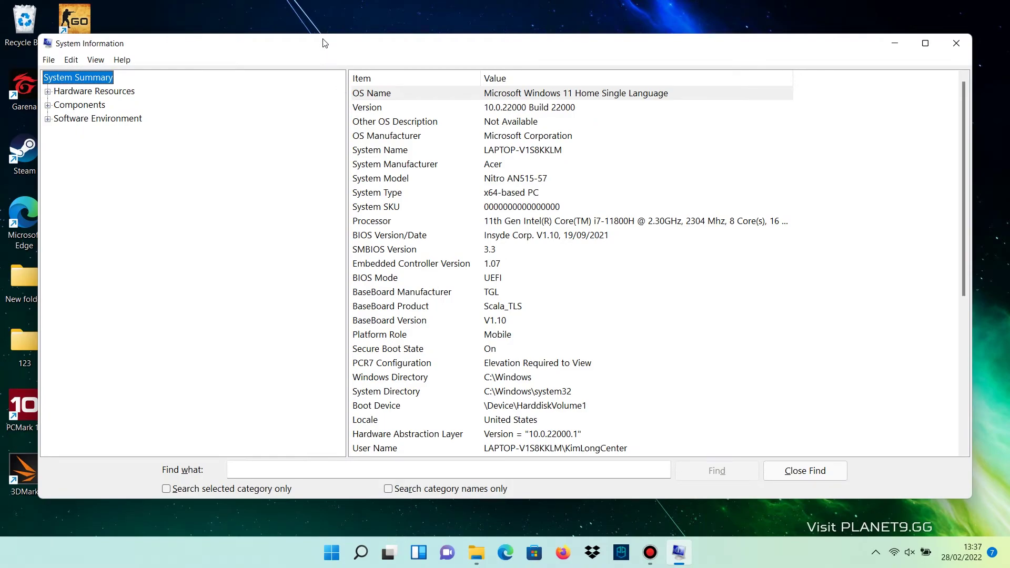
left_click_drag(324, 43, 340, 53)
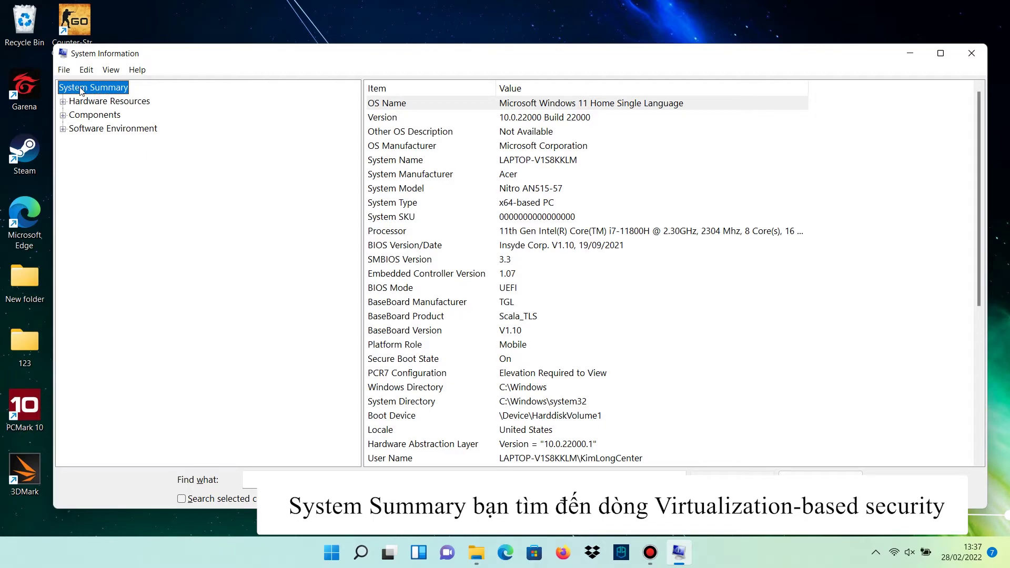
Step: Check the Virtualization-based security entry in the System Summary and close System Information
scroll(451, 281, "down", 2)
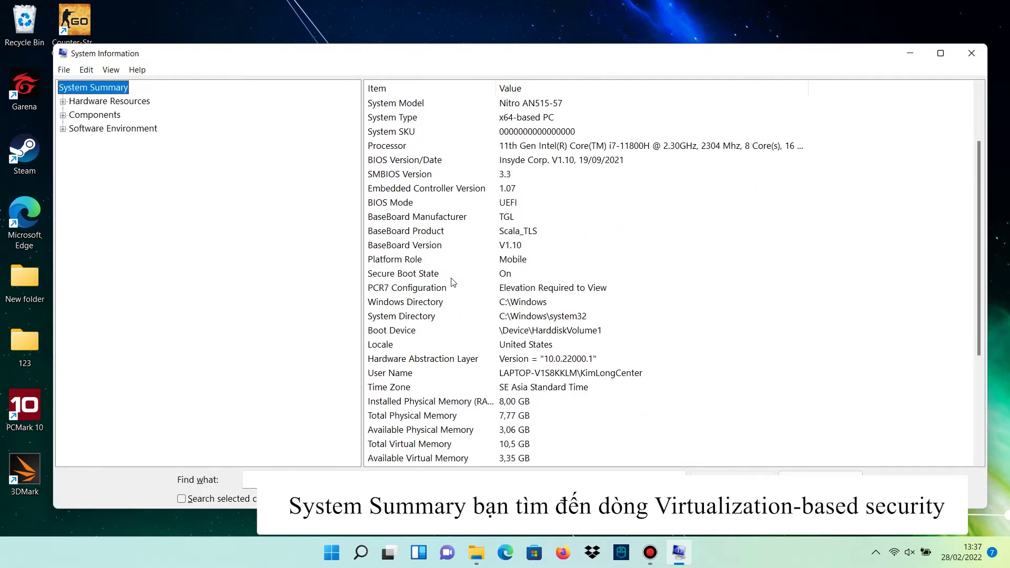
scroll(451, 281, "down", 4)
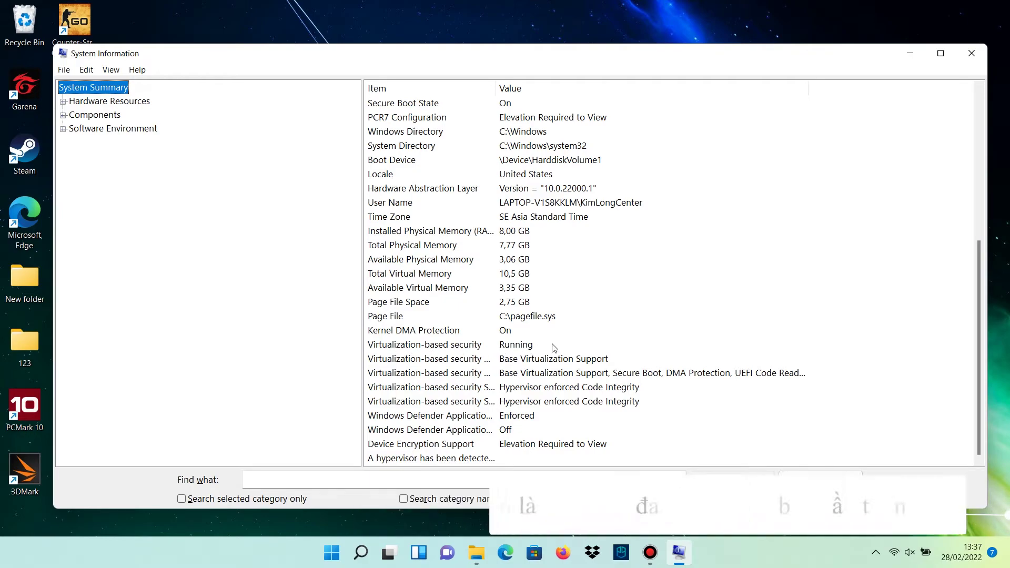
left_click(972, 53)
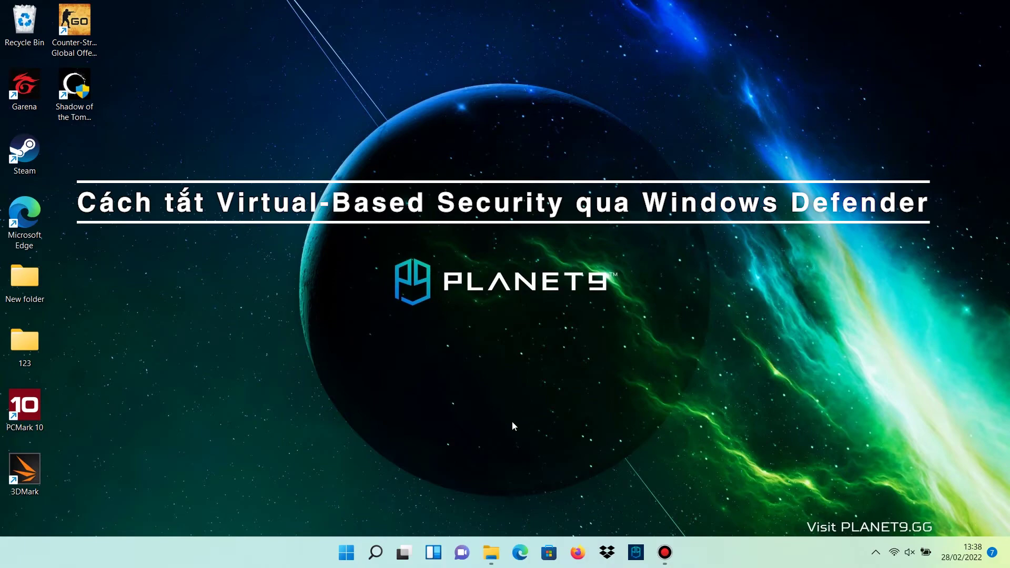
Step: Search Windows for "core iso", open the Core isolation settings and reposition the Windows Security window
left_click(375, 552)
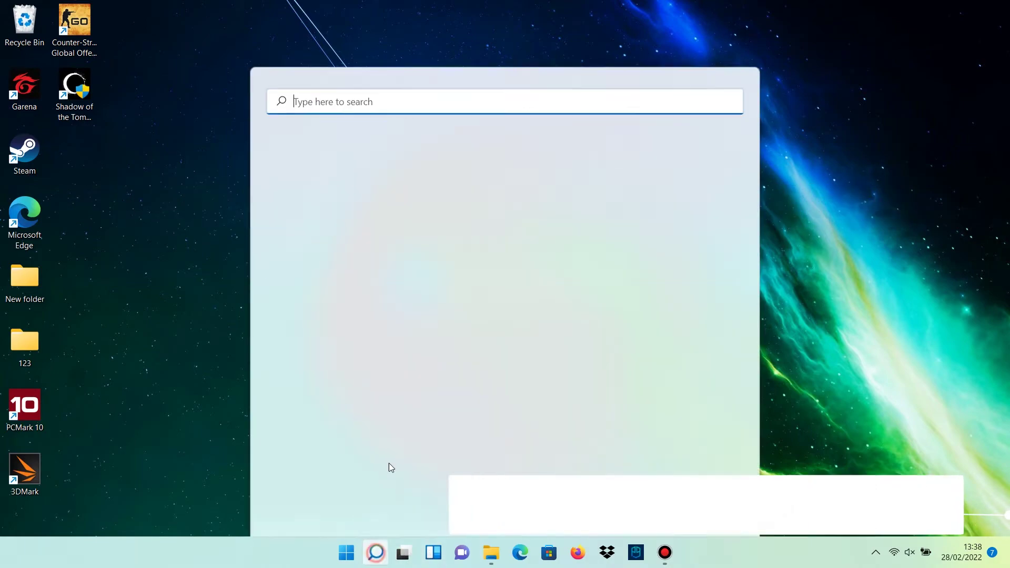
type("c")
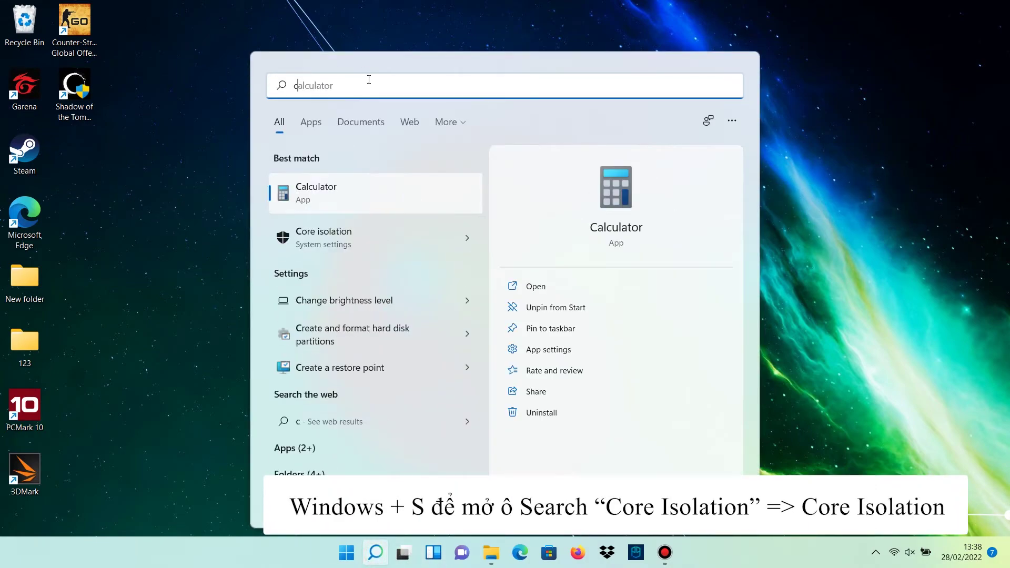
type("ore iso")
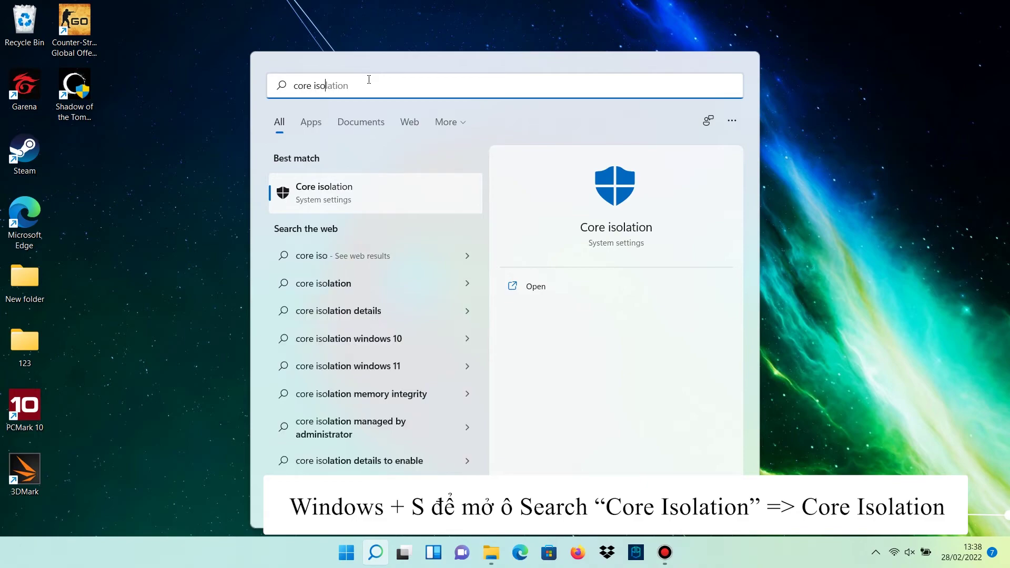
left_click(325, 200)
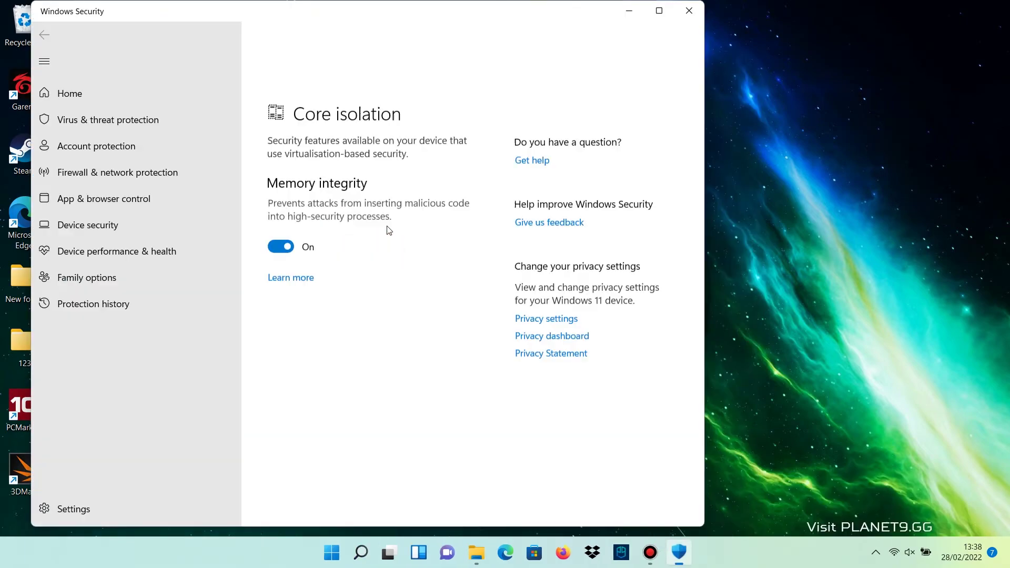
left_click_drag(472, 23, 579, 27)
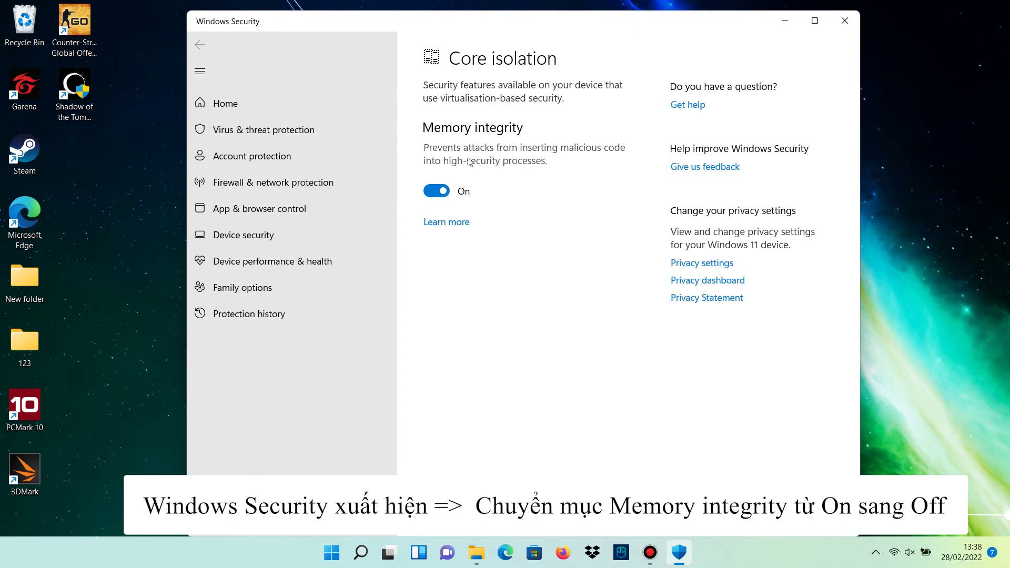
Step: Turn off Memory integrity, close Windows Security and dismiss the restart notification
left_click(440, 193)
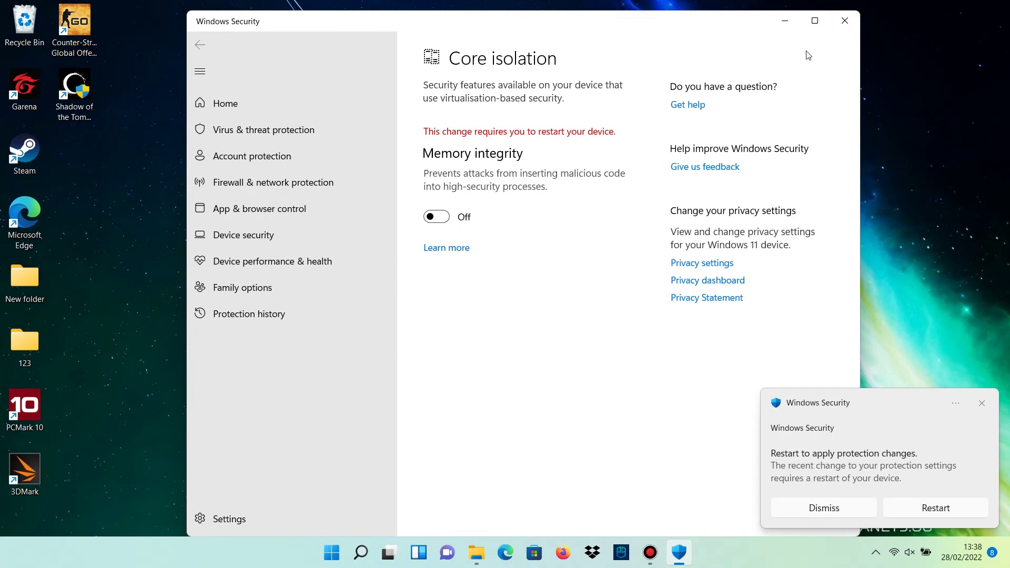
left_click(844, 20)
left_click(982, 403)
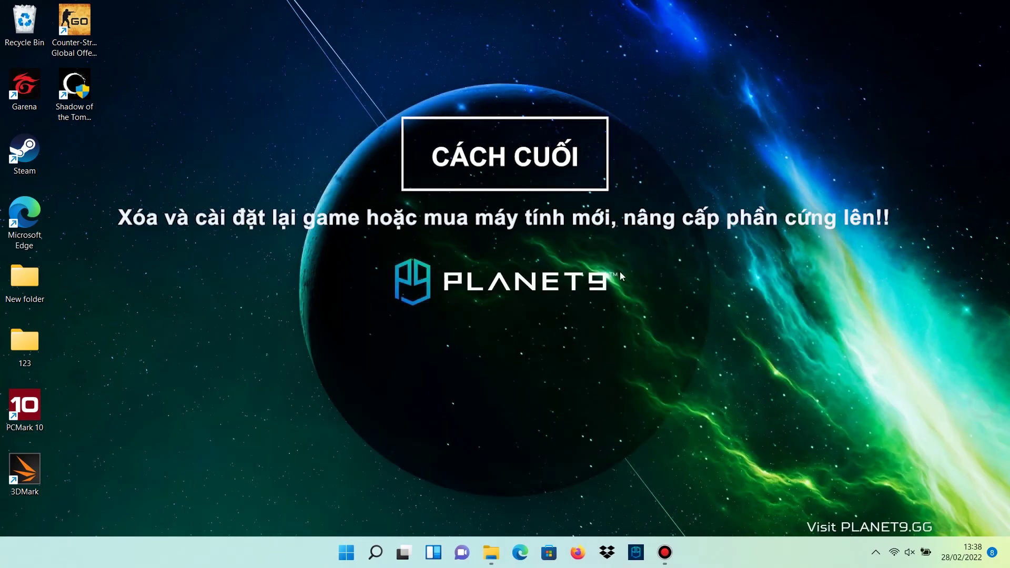
right_click(619, 272)
left_click(677, 321)
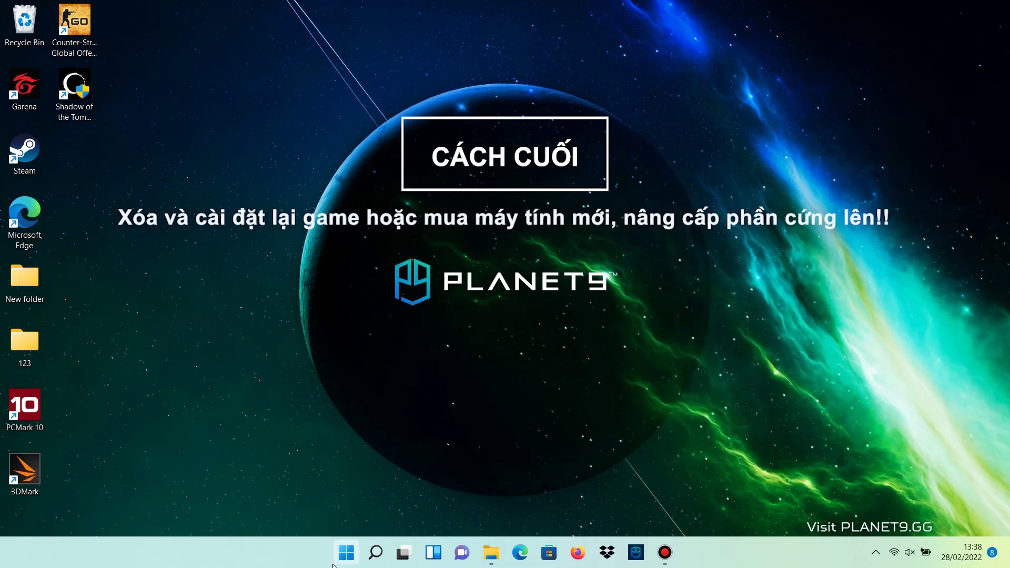